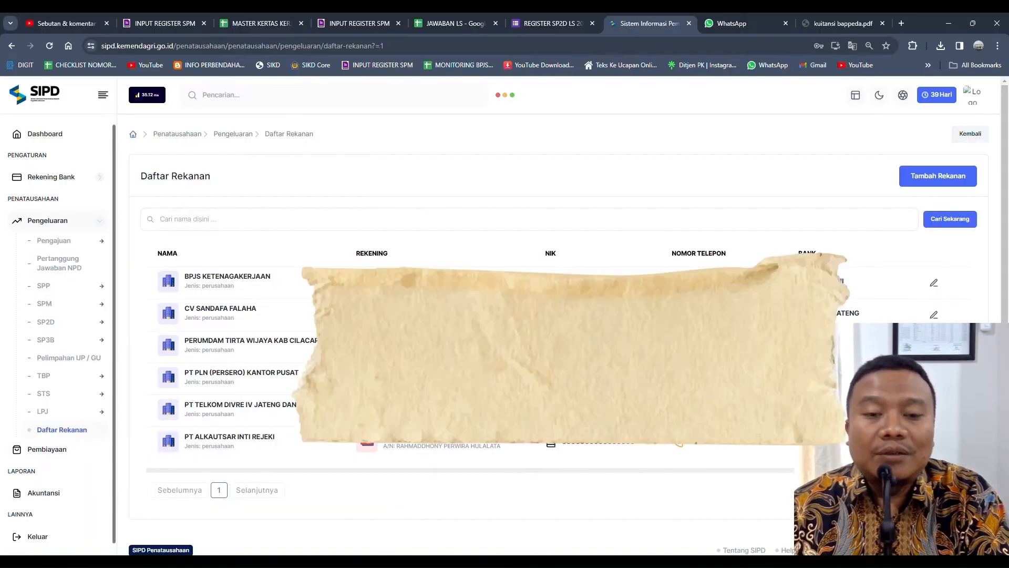
# Step: Open the Tambah Daftar Rekanan form from the Daftar Rekanan page to add a new vendor
pyautogui.click(947, 176)
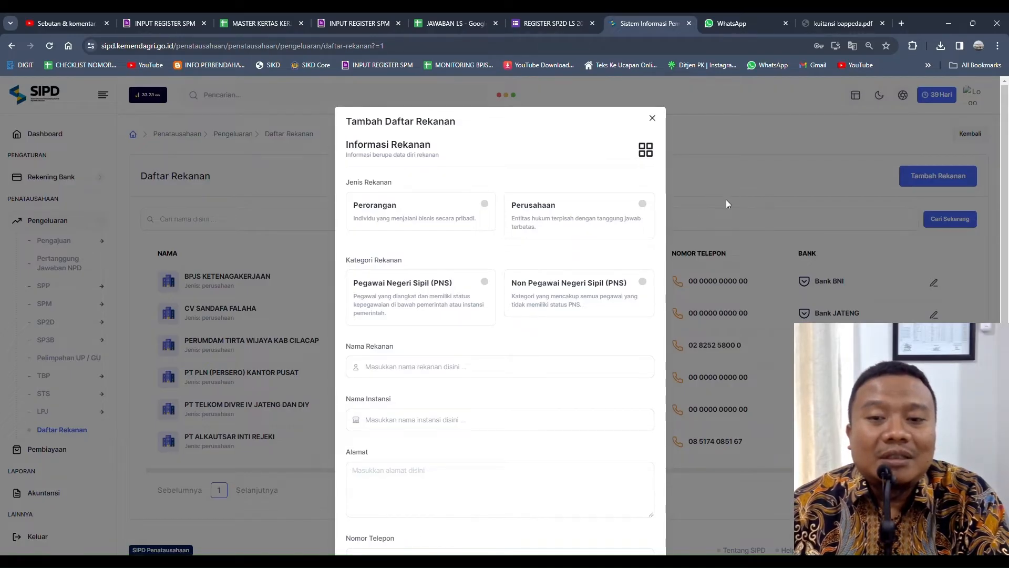
# Step: Choose Perusahaan as the vendor's Jenis Rekanan
pyautogui.click(642, 205)
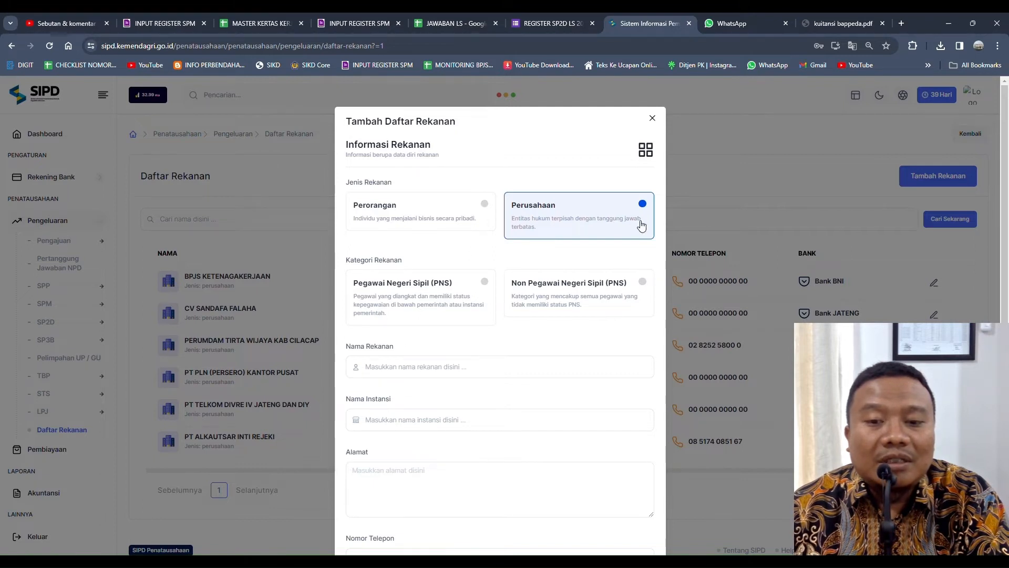
# Step: Select Non Pegawai Negeri Sipil (PNS) as the Kategori Rekanan
pyautogui.click(644, 283)
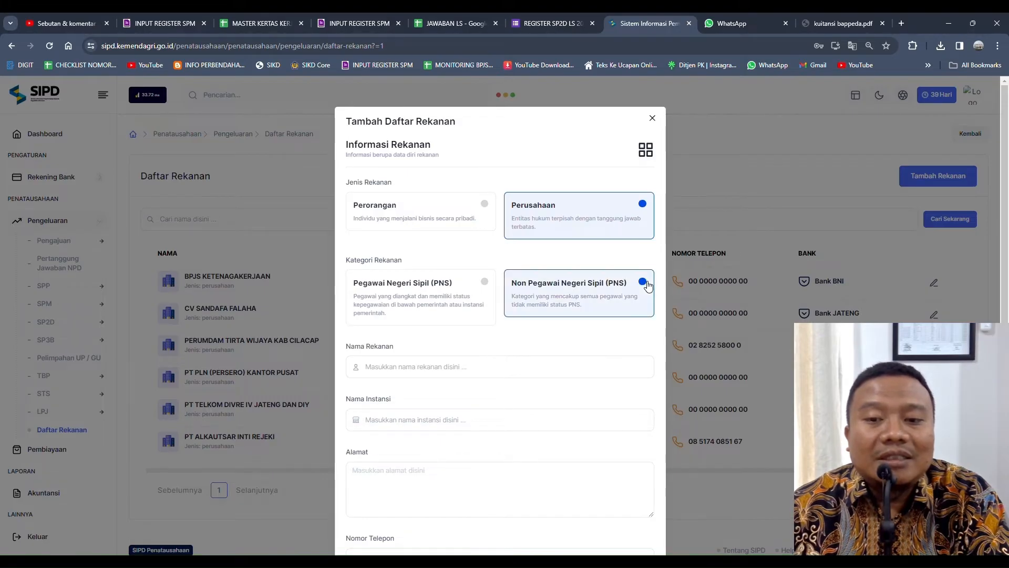
pyautogui.scroll(-1, 559, 342)
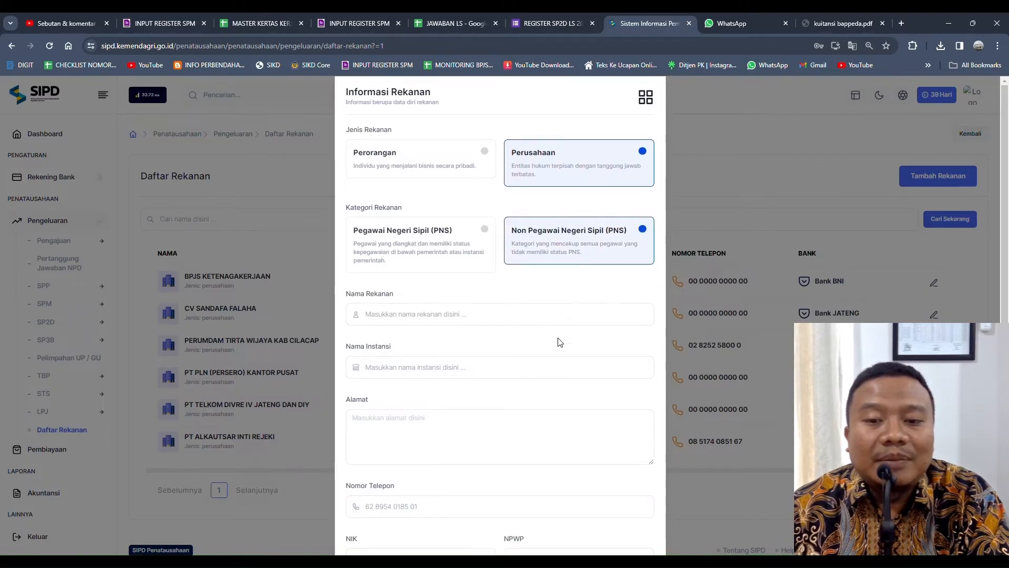
pyautogui.click(495, 316)
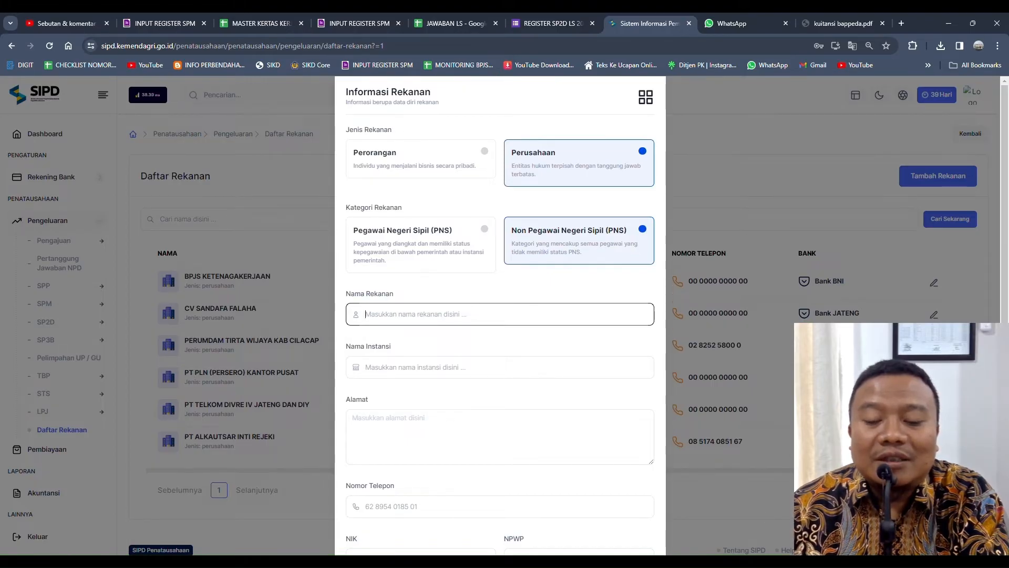
pyautogui.click(704, 558)
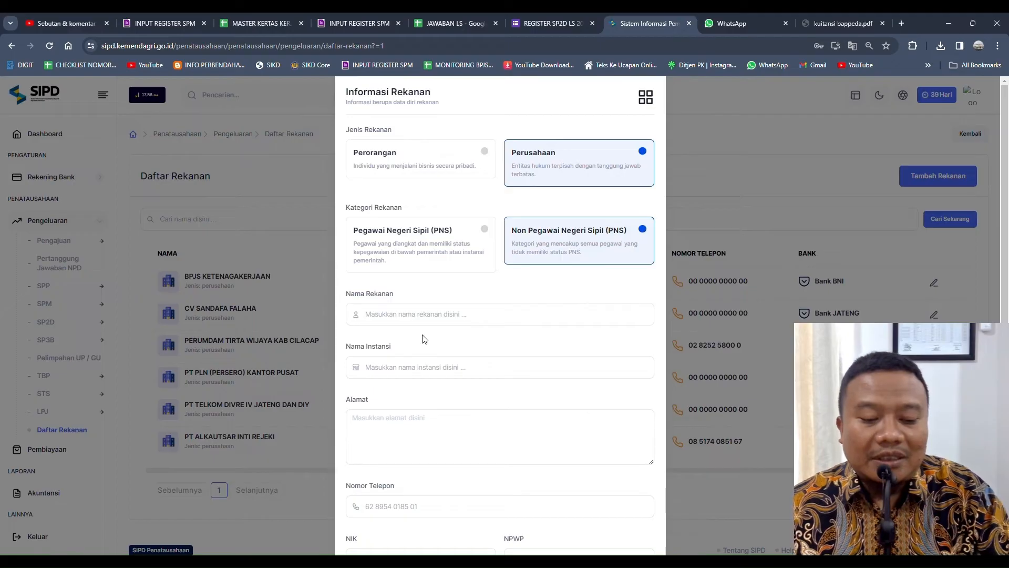
# Step: Paste PT TELKOM DIVRE IV JATENG DAN DIY into both Nama Rekanan and Nama Instansi
pyautogui.click(406, 315)
pyautogui.write('PT TELKOM DIVRE IV JATENG DAN DIY')
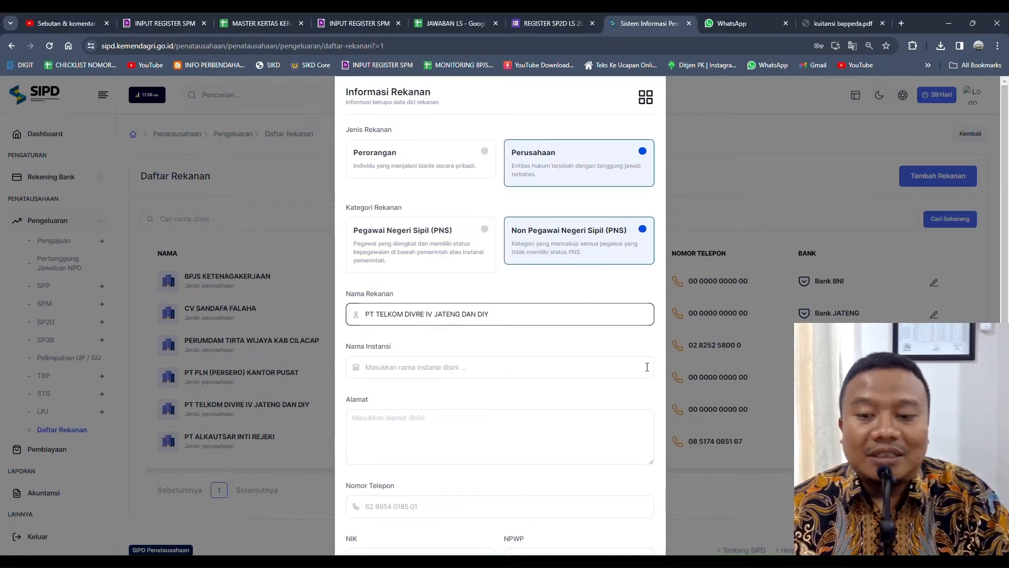
pyautogui.click(437, 371)
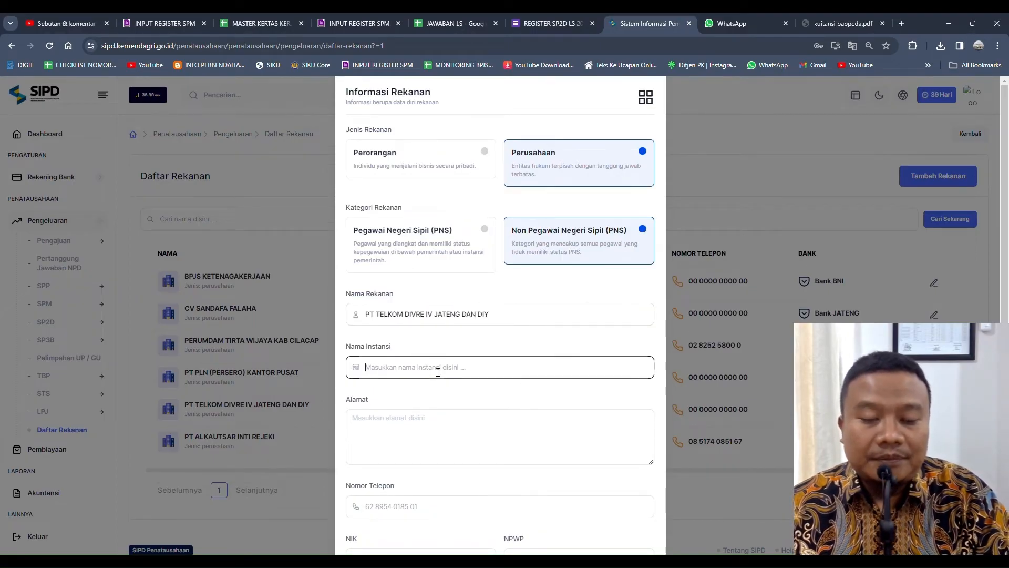
pyautogui.write('PT TELKOM DIVRE IV JATENG DAN DIY')
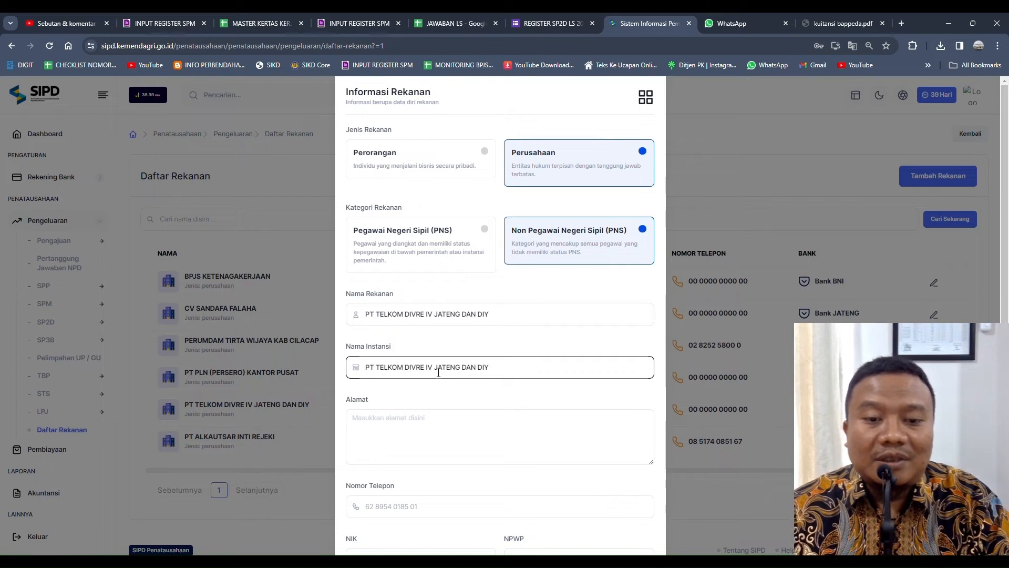
# Step: Type the company's Cilacap street address into Alamat, capitalising its first letter
pyautogui.click(481, 432)
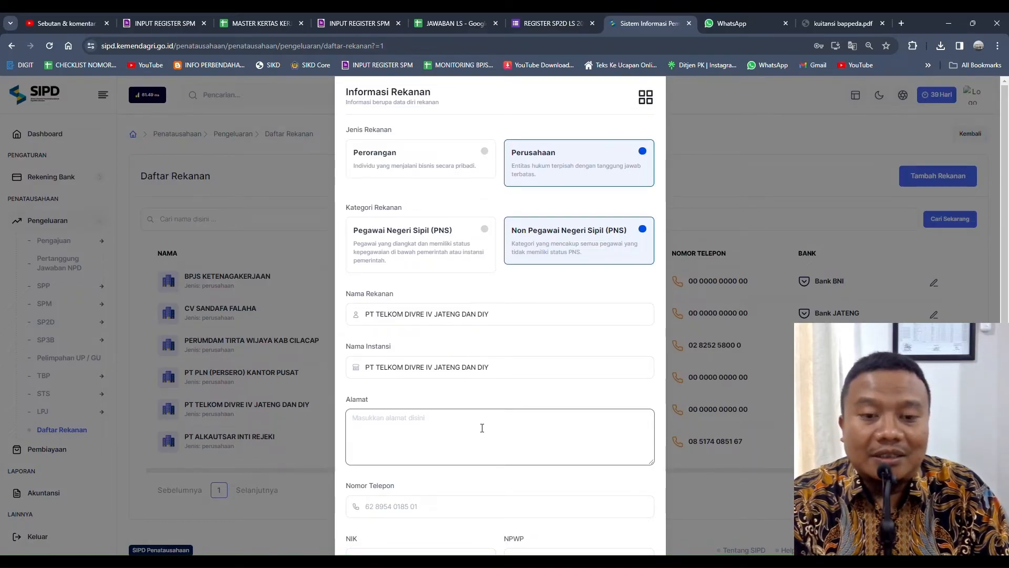
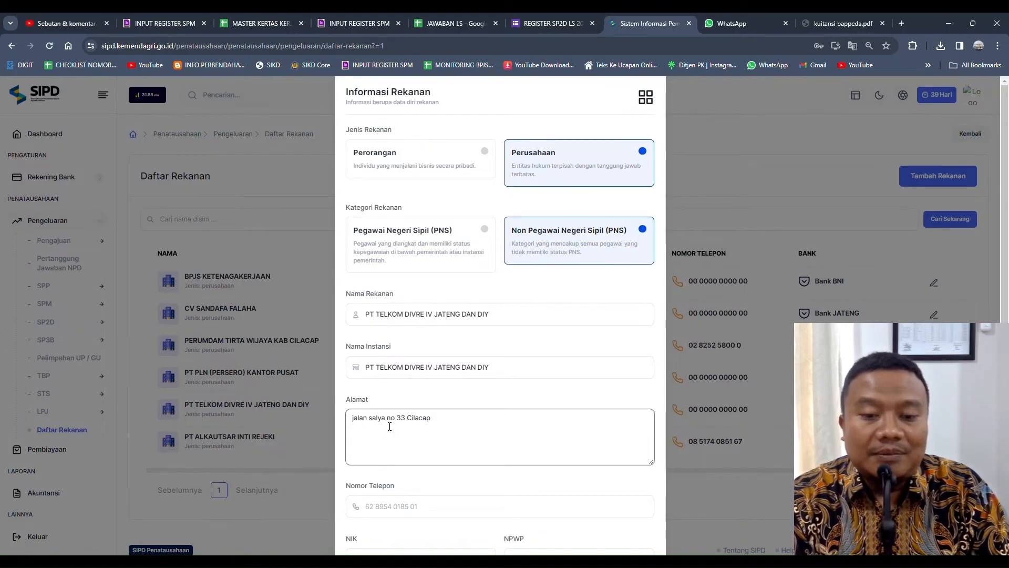
pyautogui.press('Delete')
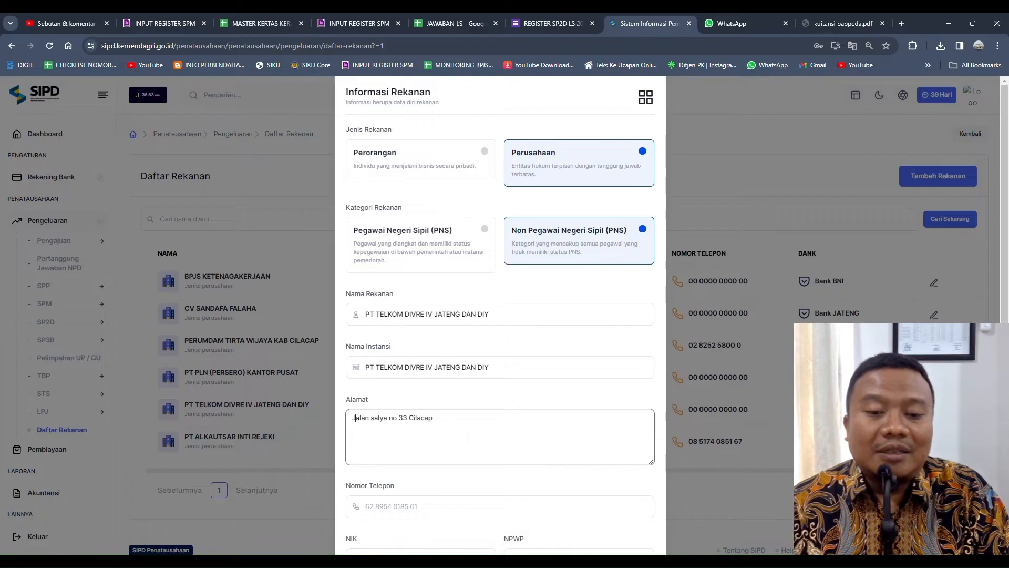
pyautogui.scroll(-1, 452, 444)
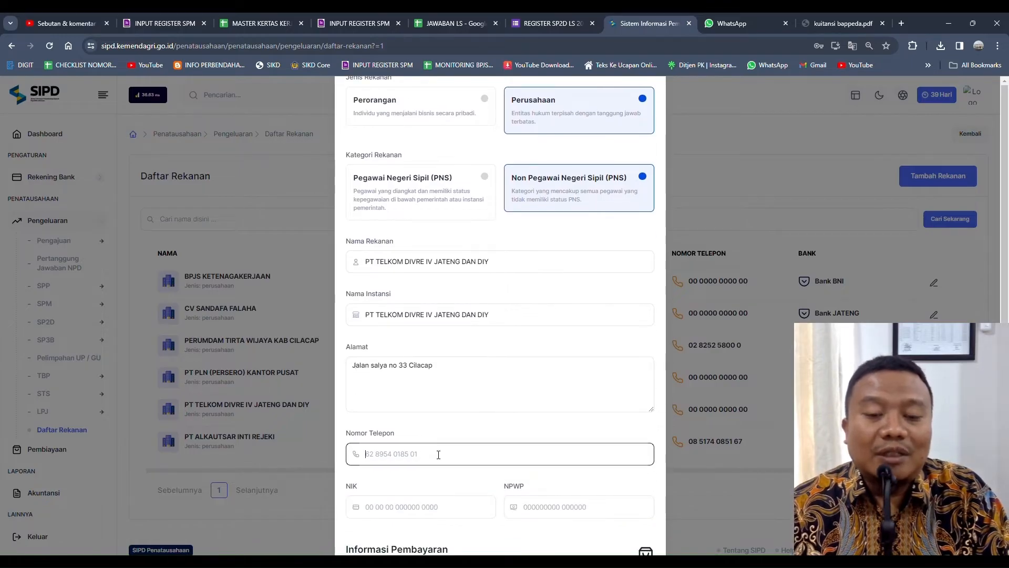
# Step: Enter the company's telephone number and its 16-digit NIK
pyautogui.write('02 80')
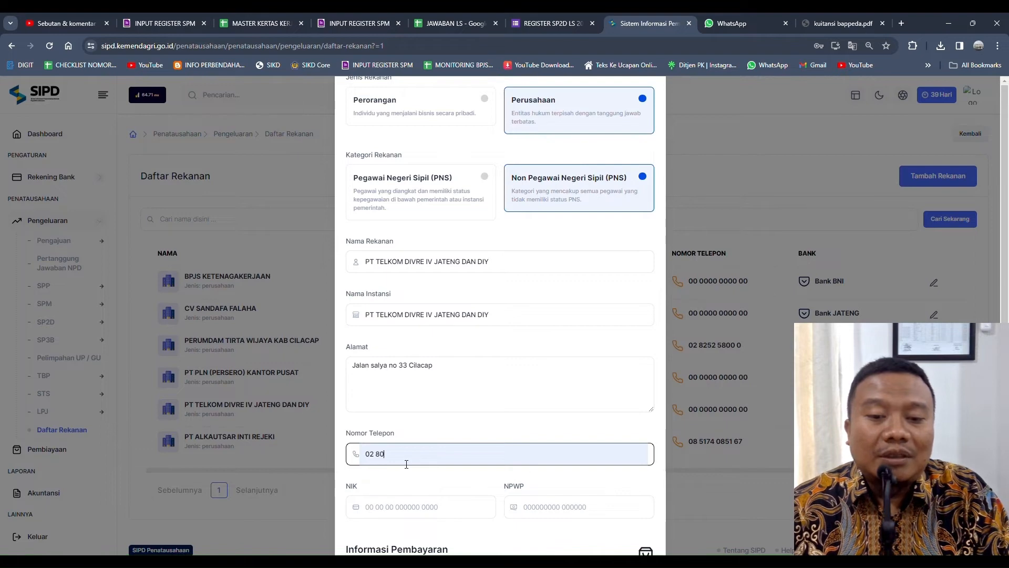
pyautogui.write('00 0')
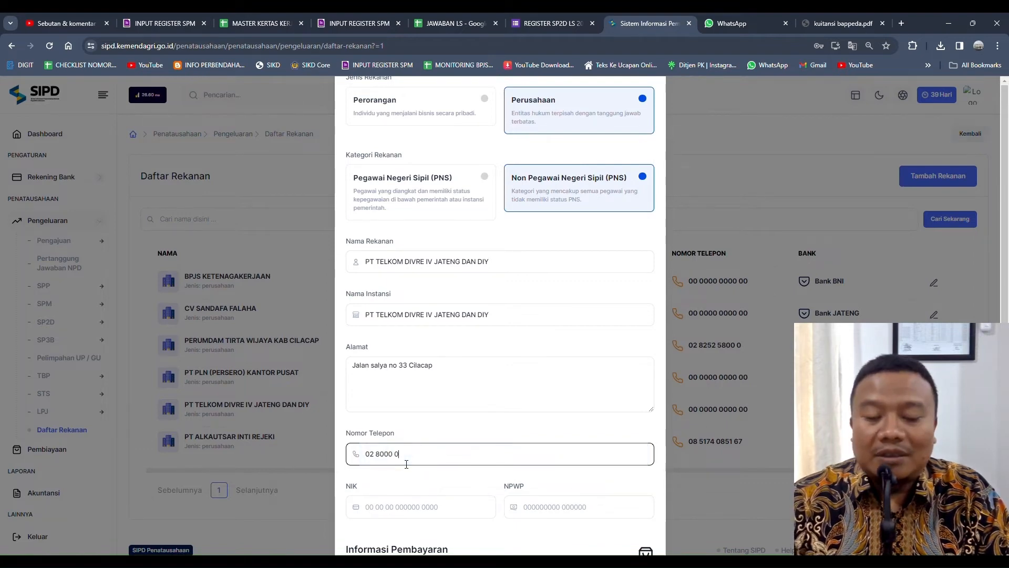
pyautogui.click(411, 513)
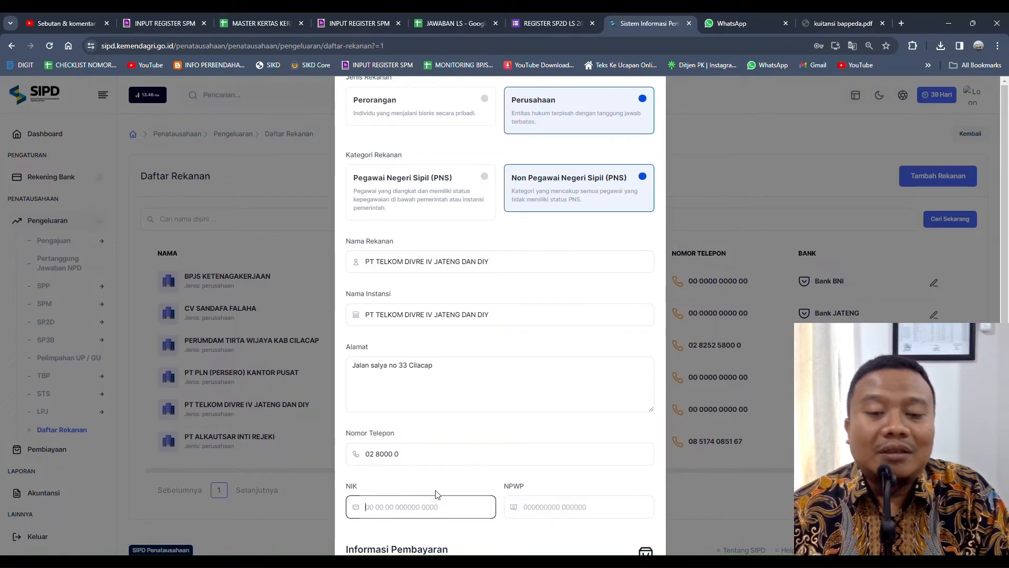
pyautogui.write('2222222222222222')
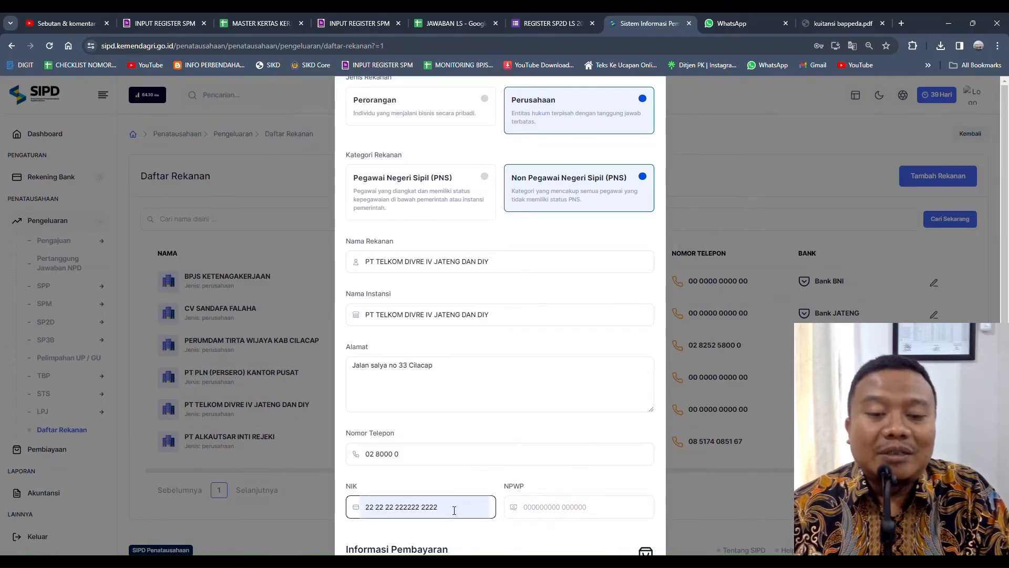
pyautogui.moveTo(446, 507); pyautogui.dragTo(370, 513)
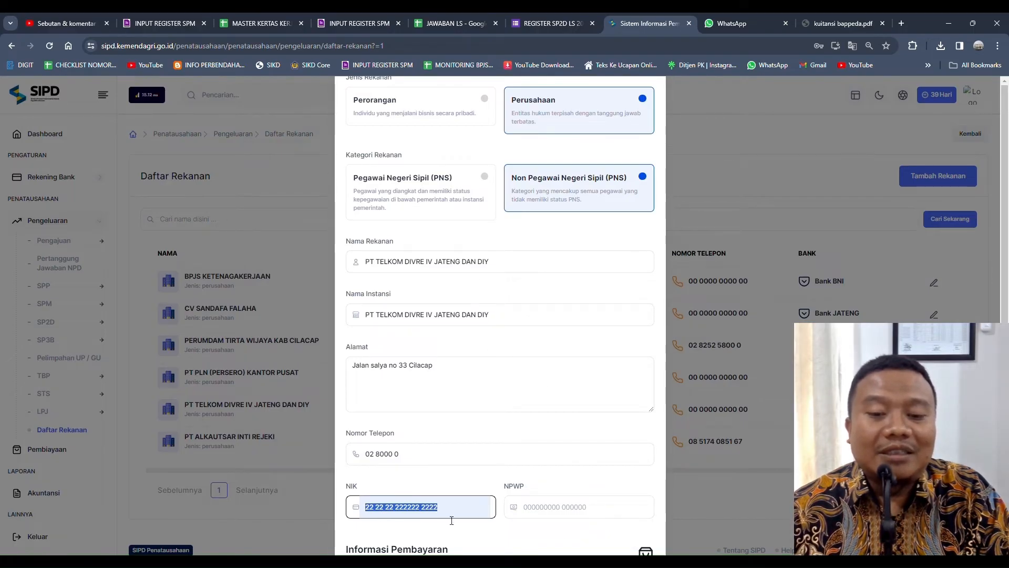
# Step: Move between the NPWP field and the Alamat entry, leaving NPWP unfocused
pyautogui.click(550, 512)
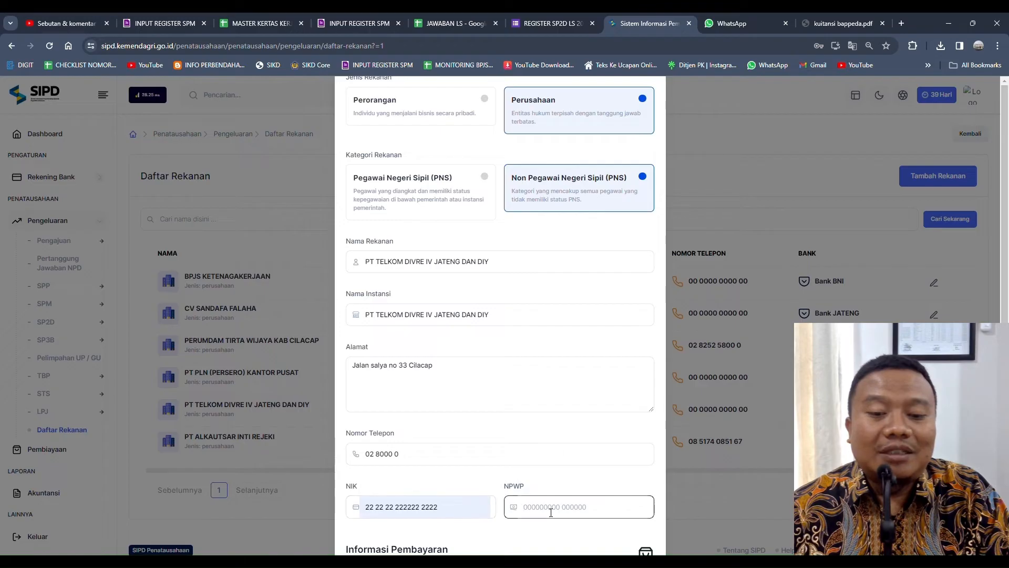
pyautogui.click(553, 390)
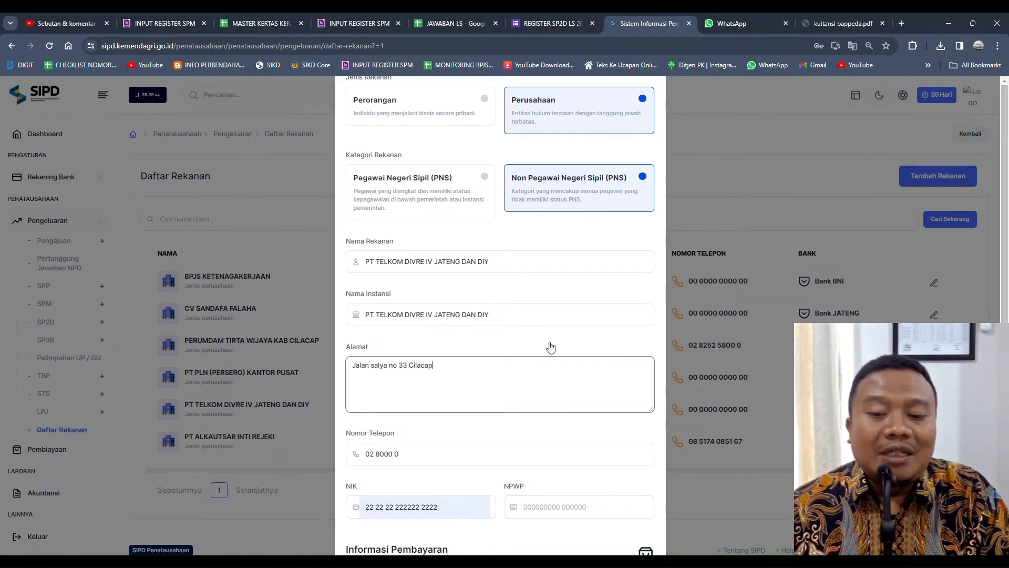
pyautogui.click(572, 514)
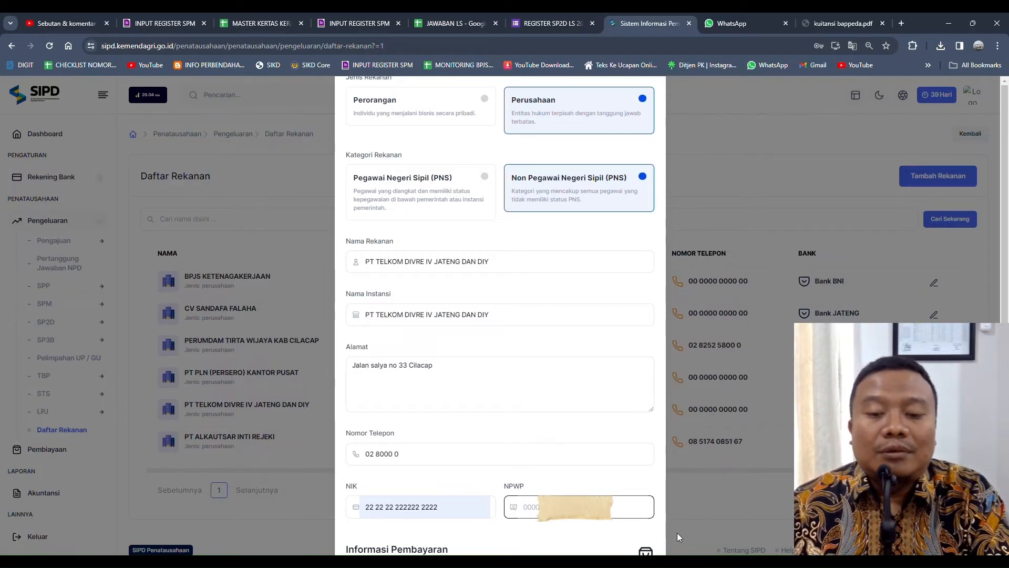
pyautogui.click(657, 528)
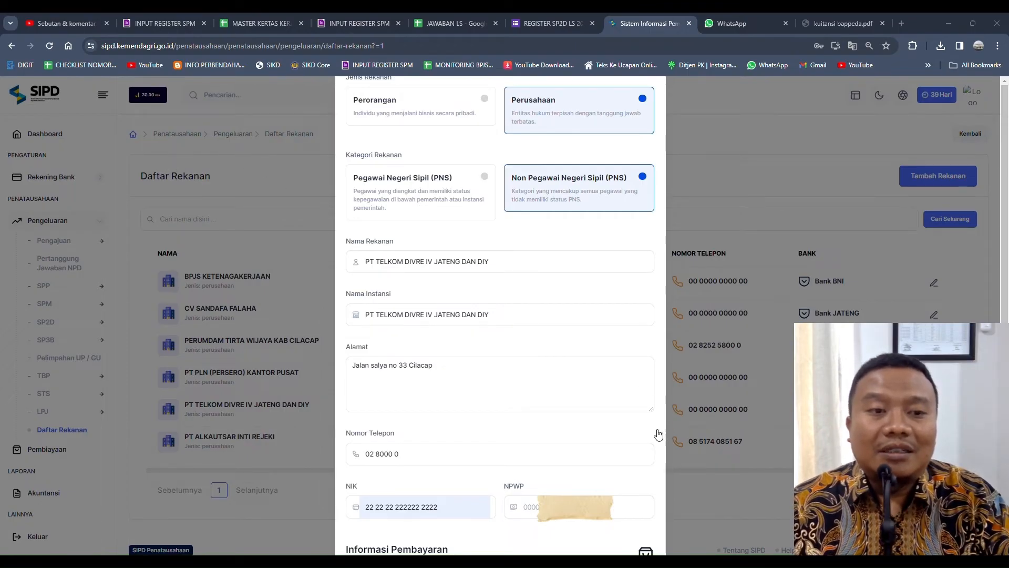
# Step: Paste the company's tax number into the NPWP field
pyautogui.click(640, 432)
pyautogui.click(566, 505)
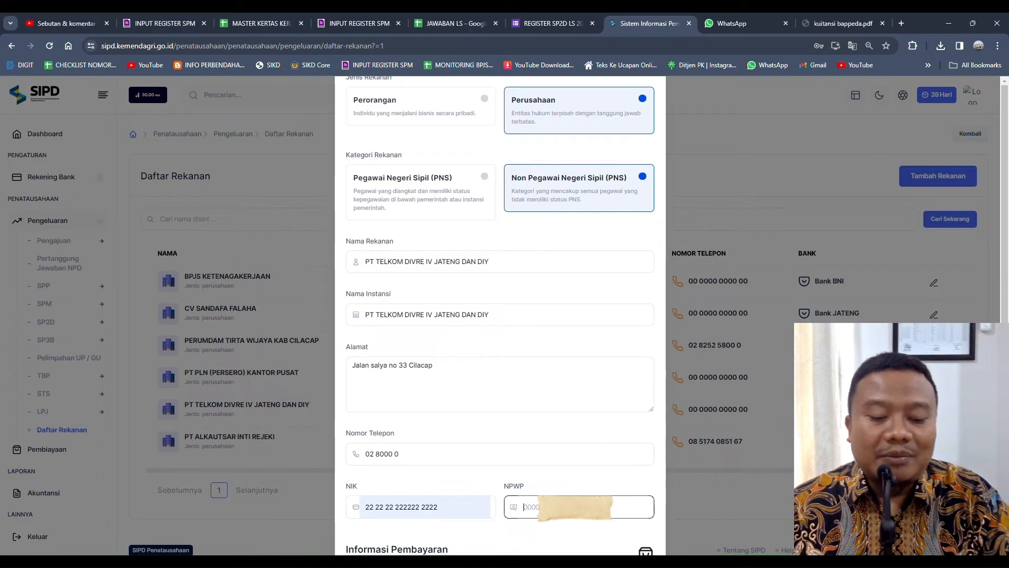
pyautogui.hotkey('ctrl', 'v')
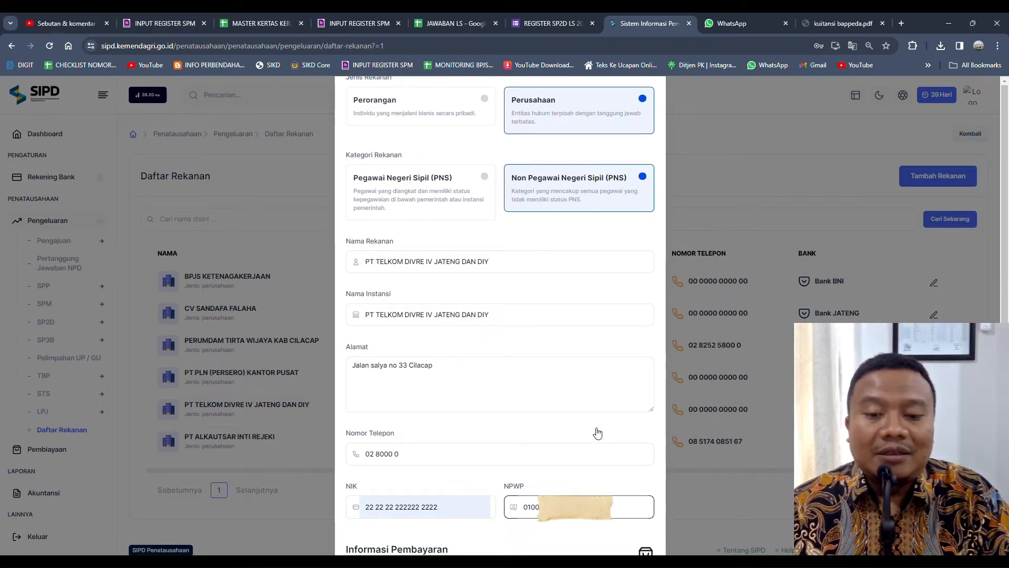
pyautogui.click(597, 430)
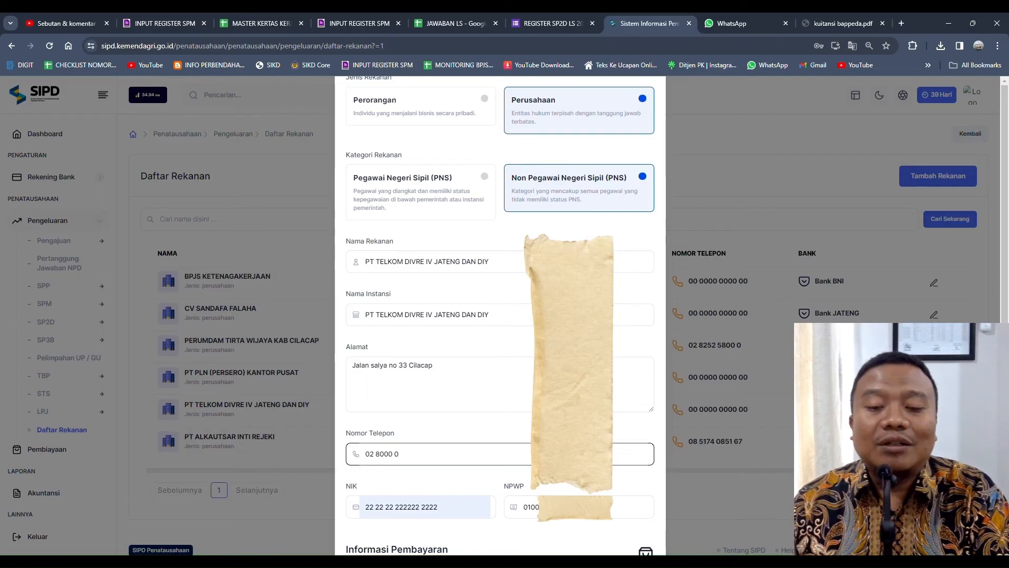
pyautogui.scroll(-1, 500, 316)
# Step: Choose Bank MANDIRI as the vendor's bank by searching 'man' in Nama Bank
pyautogui.scroll(-2, 500, 316)
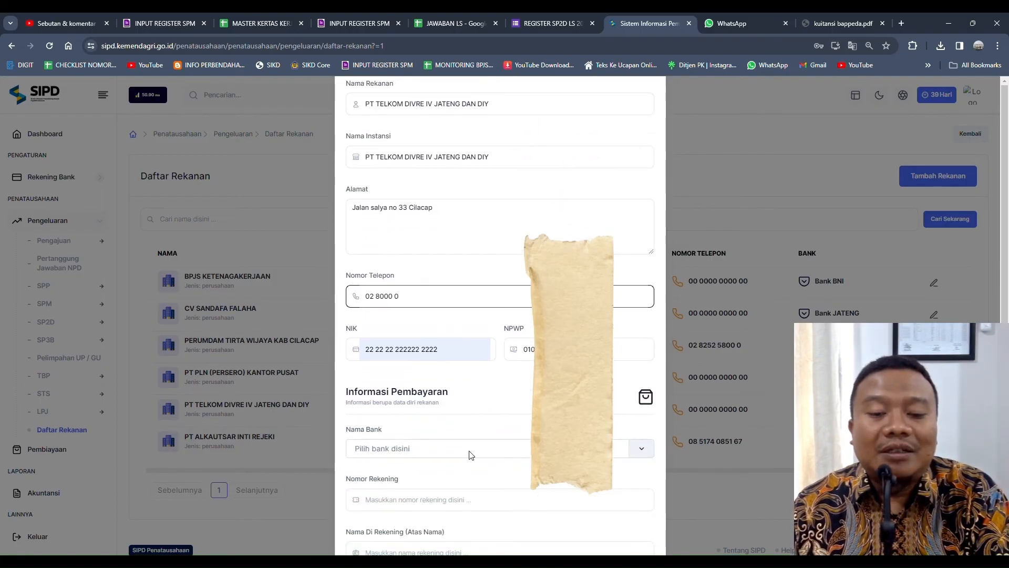
pyautogui.click(471, 455)
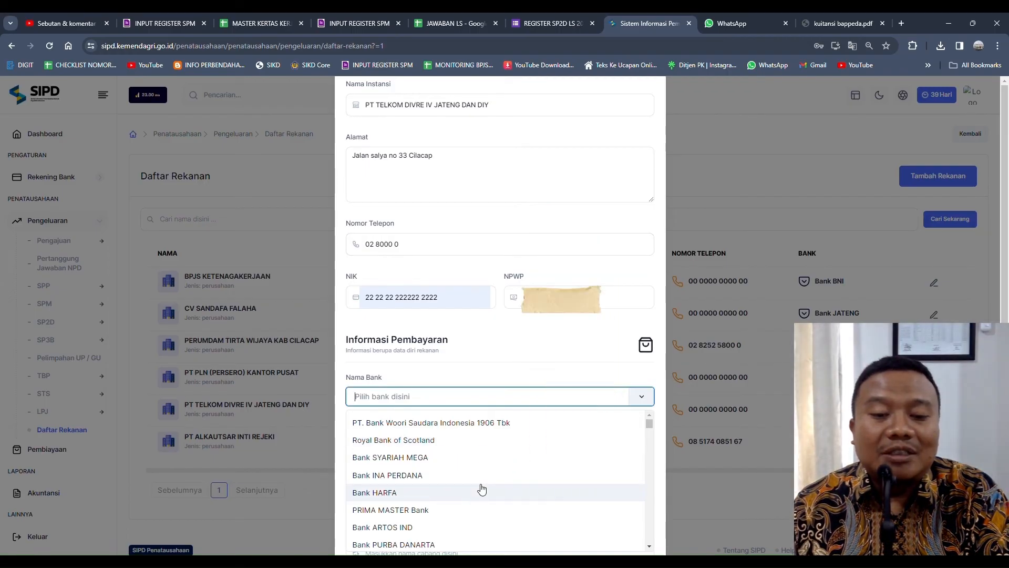
pyautogui.write('man')
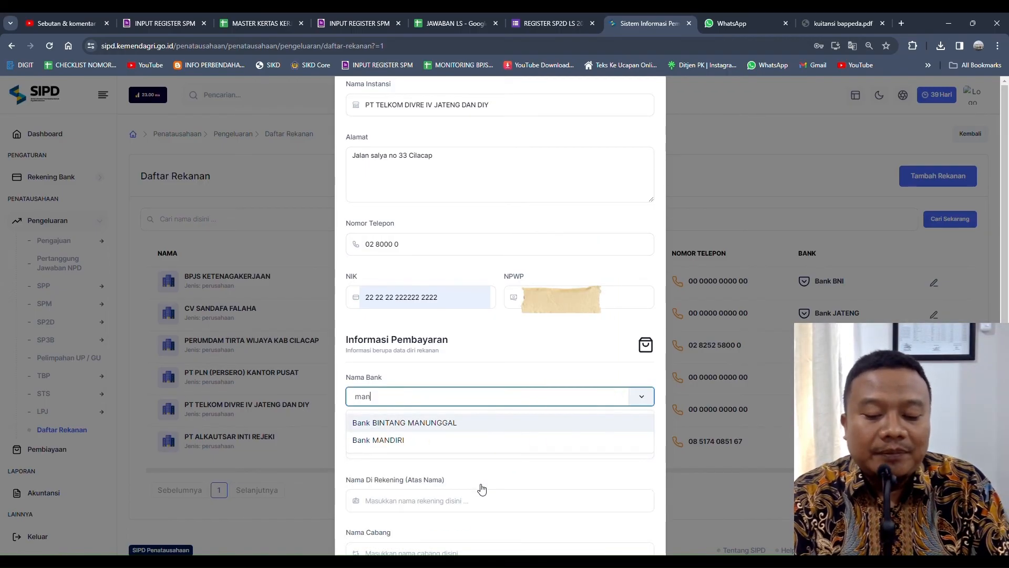
pyautogui.click(408, 442)
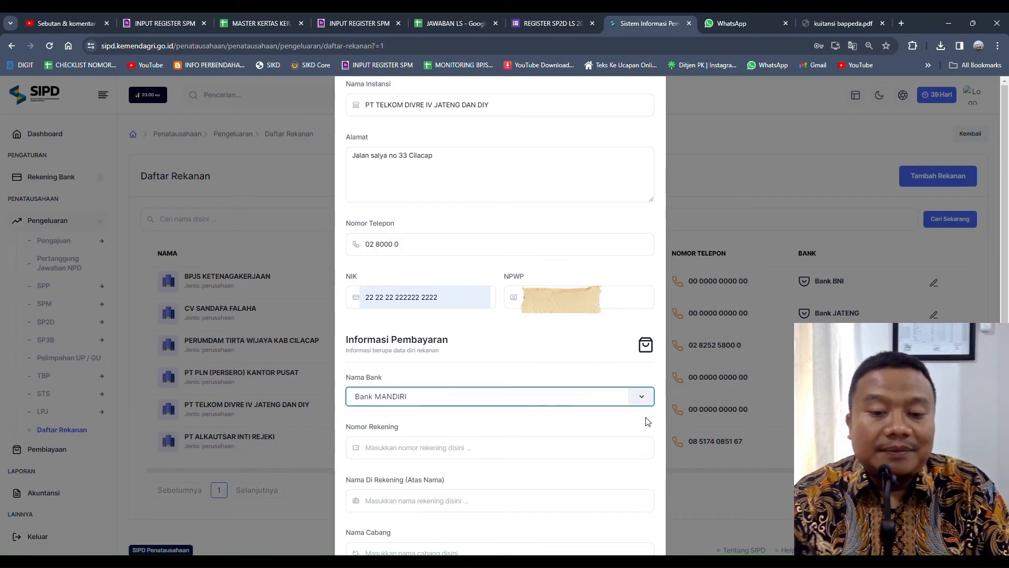
# Step: Enter the vendor's bank account number in Nomor Rekening
pyautogui.click(481, 457)
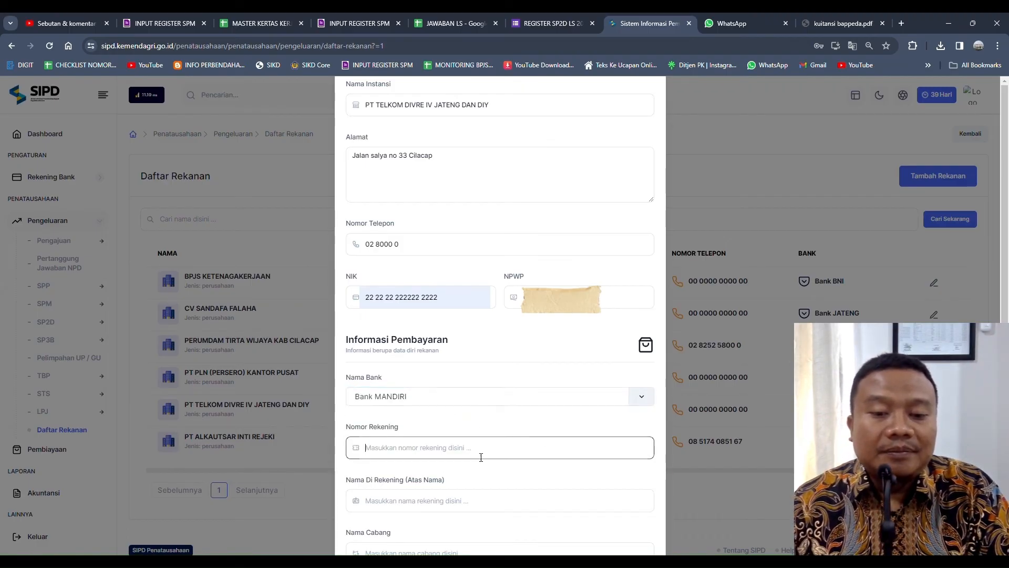
pyautogui.hotkey('alt', 'Tab')
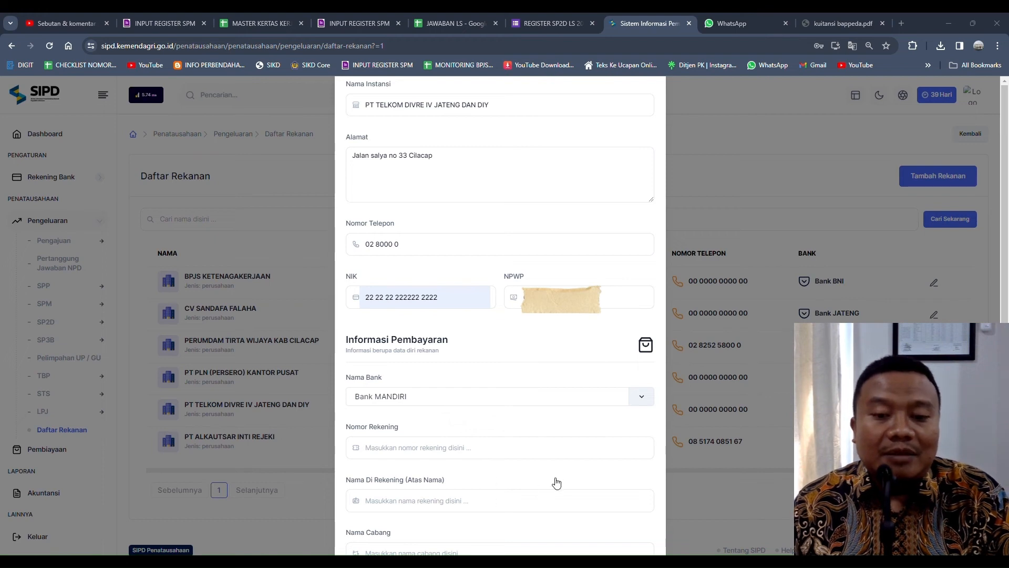
pyautogui.click(489, 499)
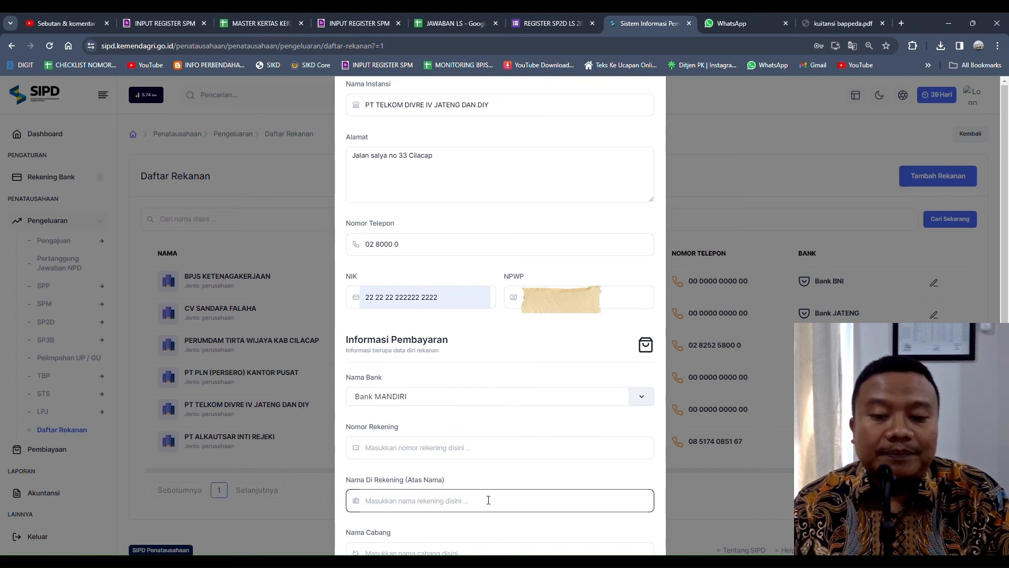
pyautogui.click(405, 450)
pyautogui.write('1')
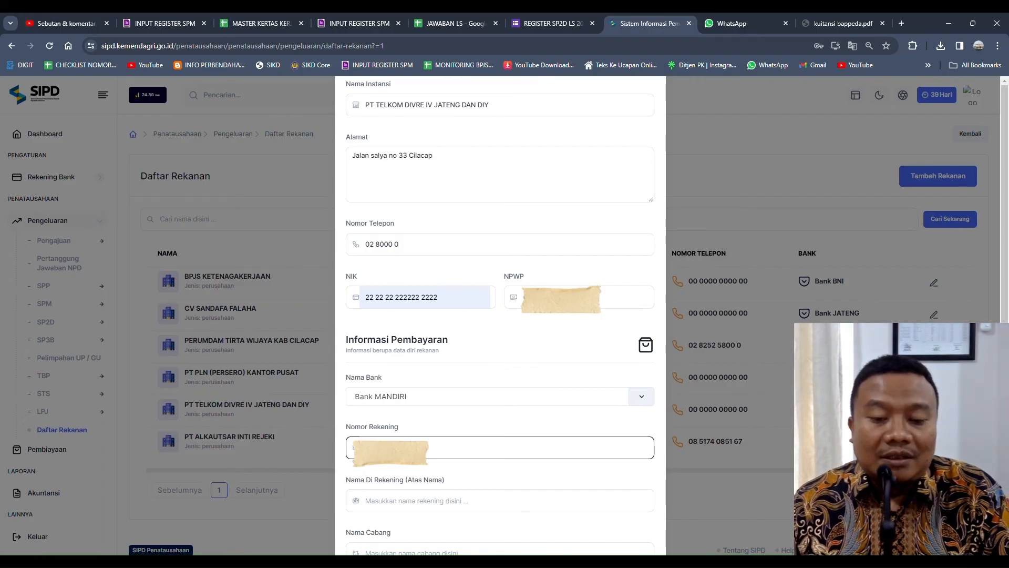
pyautogui.hotkey('alt', 'Tab')
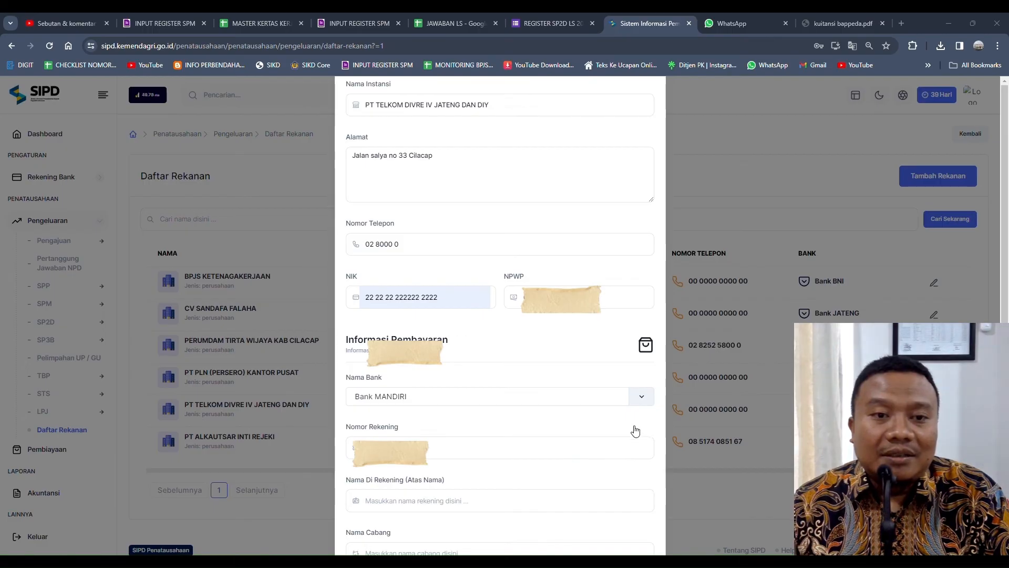
# Step: Paste the bank branch name into Nama Cabang and save the Telkom vendor
pyautogui.click(589, 450)
pyautogui.scroll(-3, 526, 489)
pyautogui.click(421, 453)
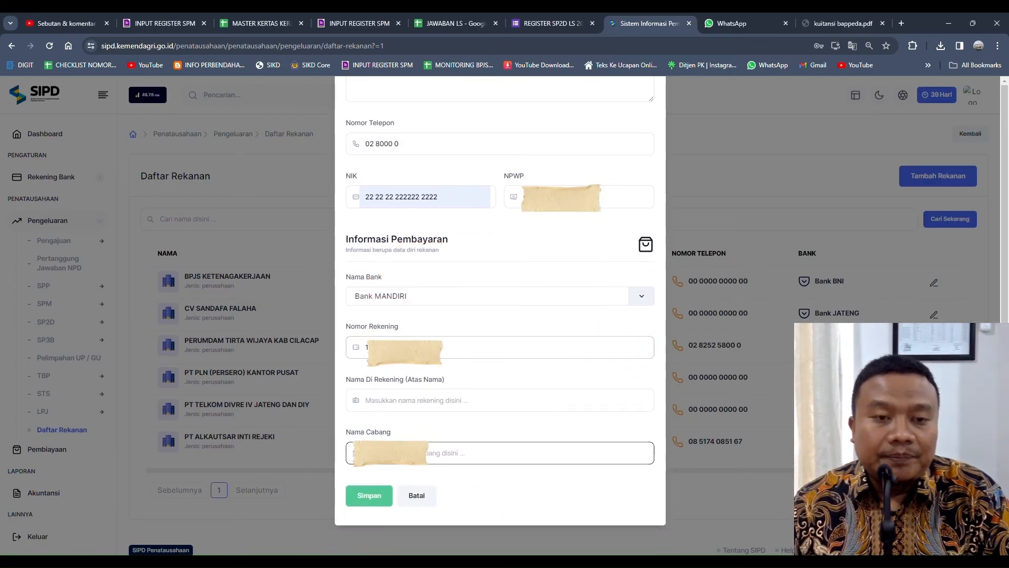
pyautogui.hotkey('ctrl', 'v')
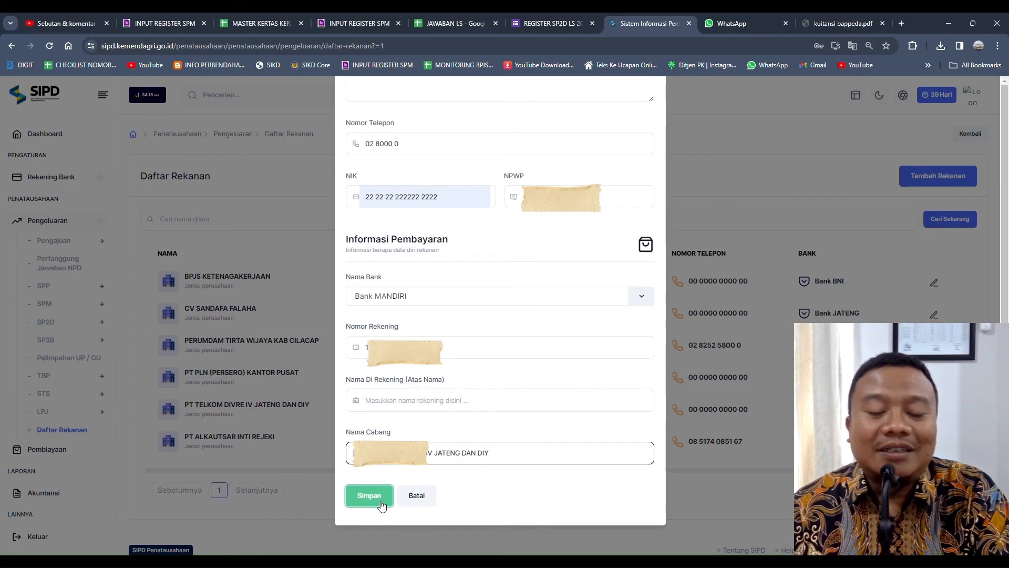
pyautogui.click(422, 499)
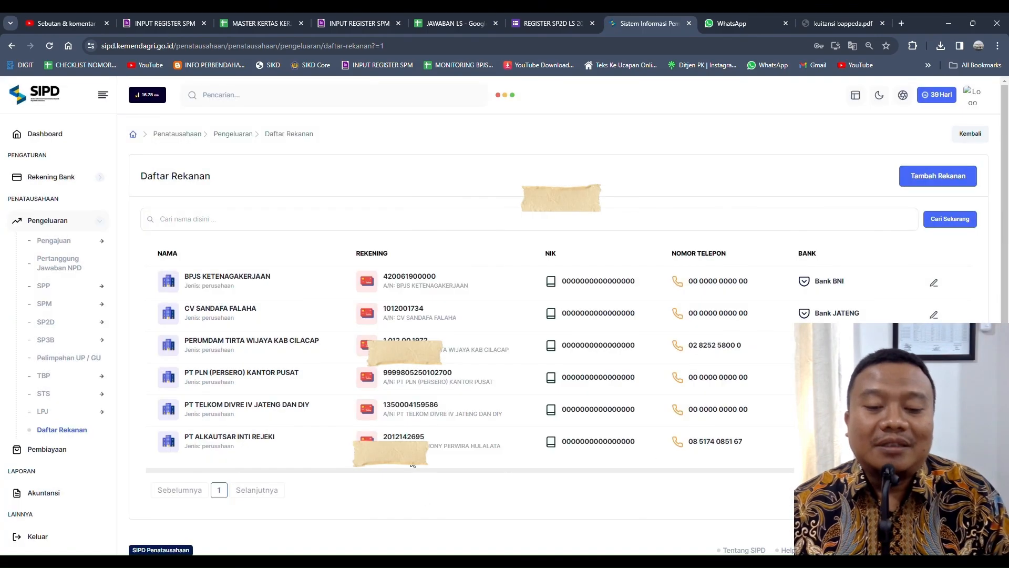
# Step: Search the Daftar Rekanan list for 'telkom'
pyautogui.click(193, 223)
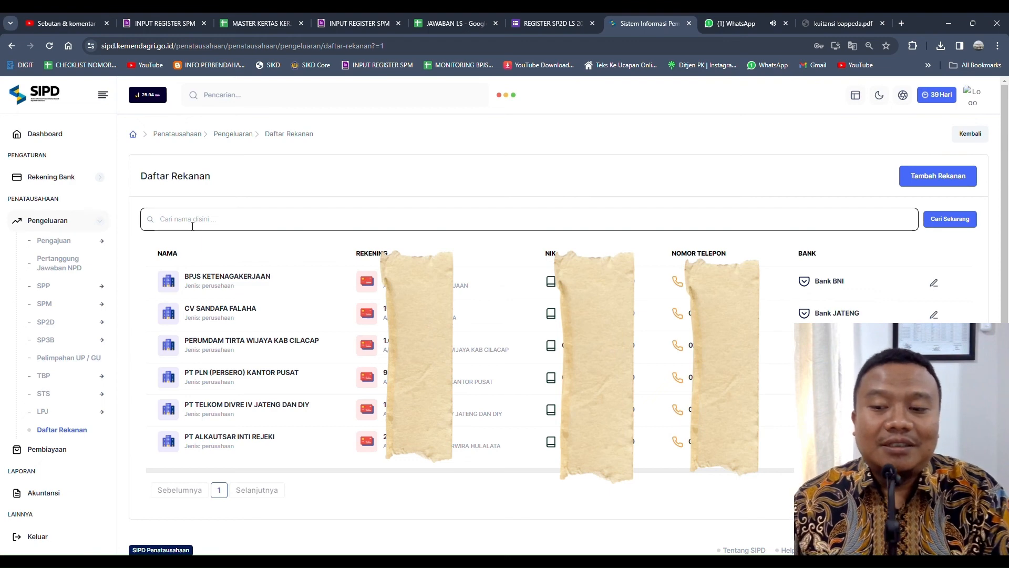
pyautogui.write('telkom')
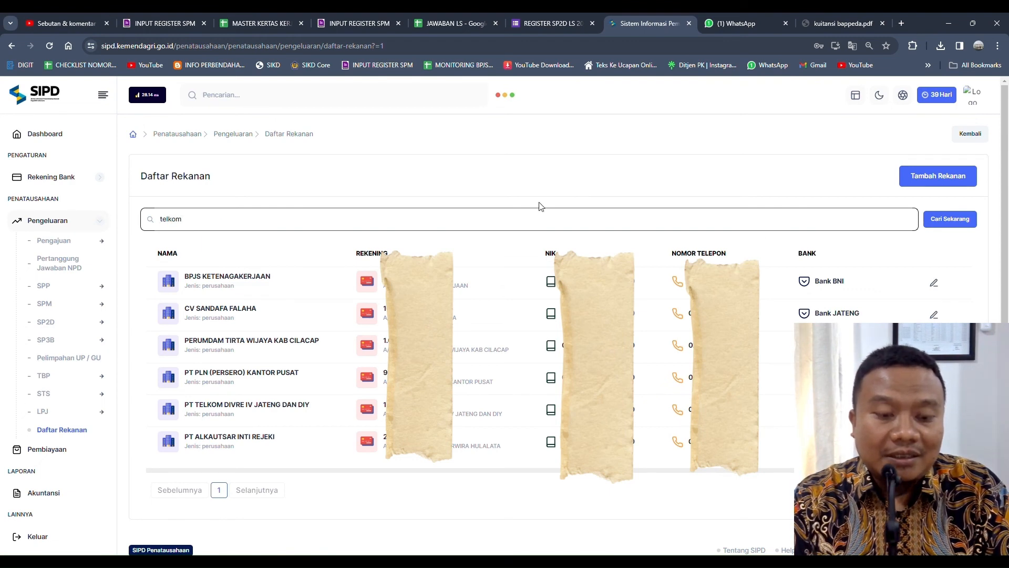
pyautogui.click(955, 221)
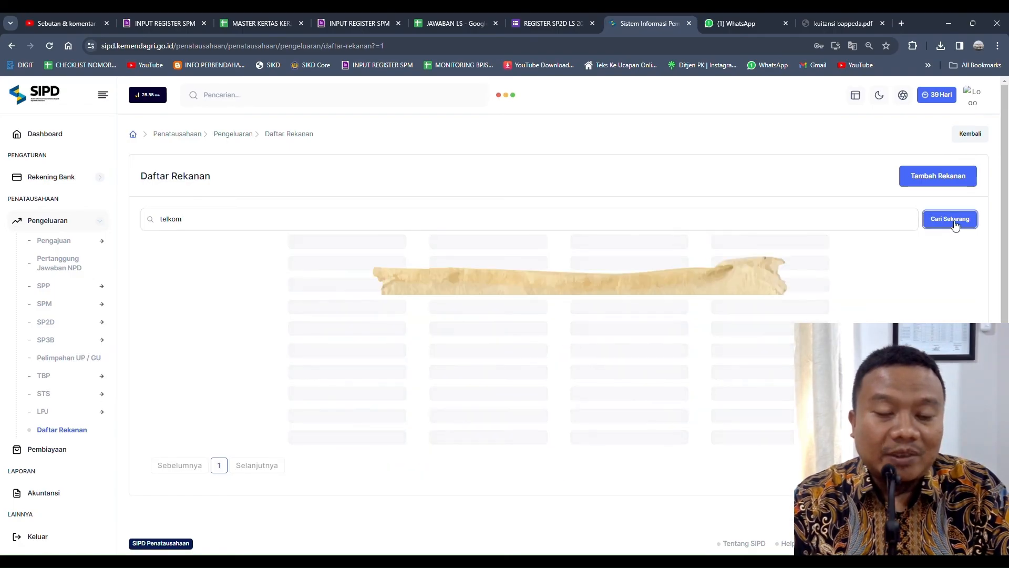